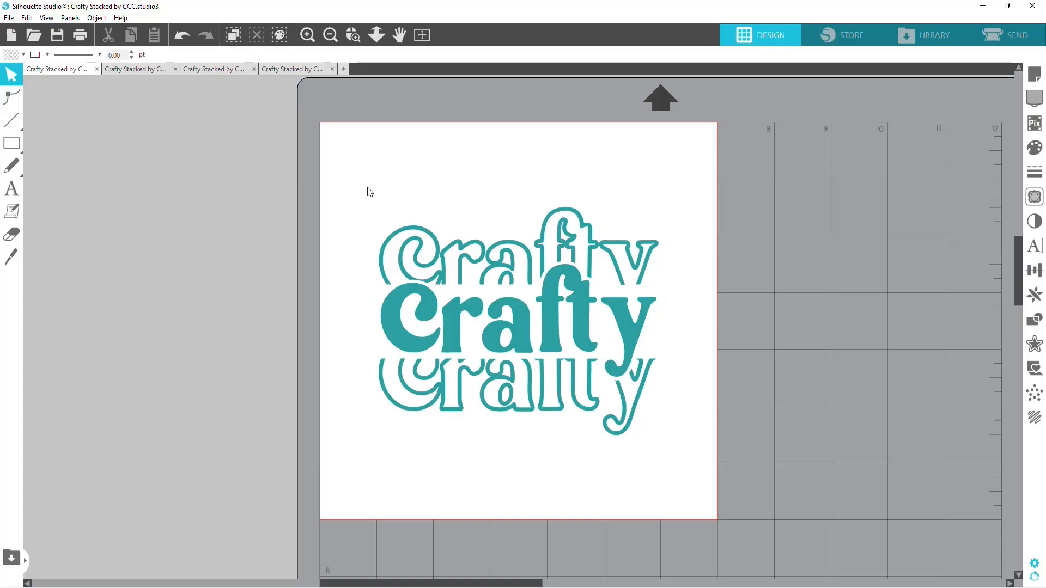
Scale the Crafty design in the studio3 document to about 4.43 in wide and review its cut lines in the send view
{"action": "left_click_drag", "start_coordinate": [370, 191], "coordinate": [596, 472]}
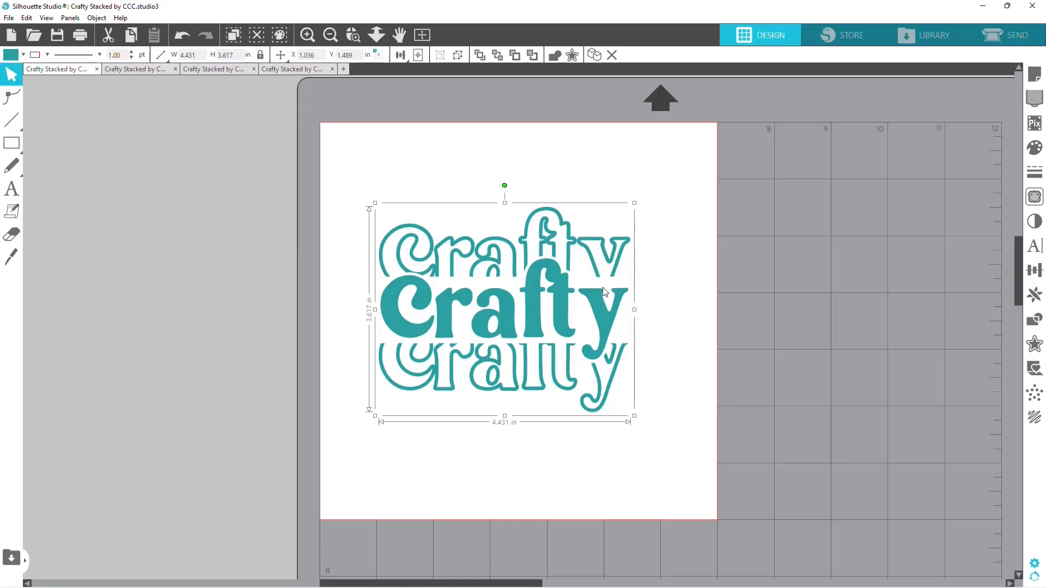
{"action": "left_click", "coordinate": [652, 184]}
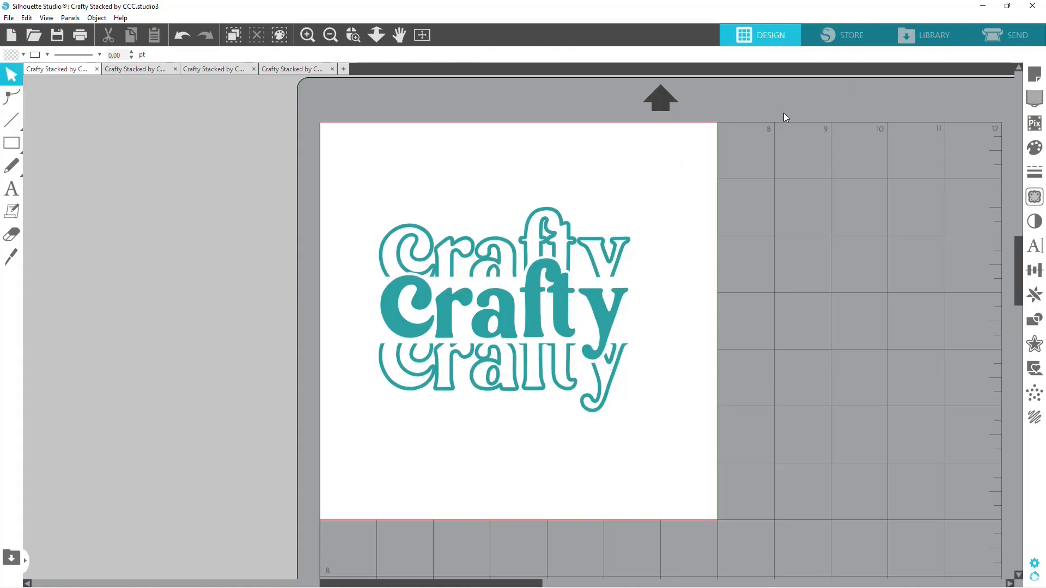
{"action": "left_click", "coordinate": [1002, 35]}
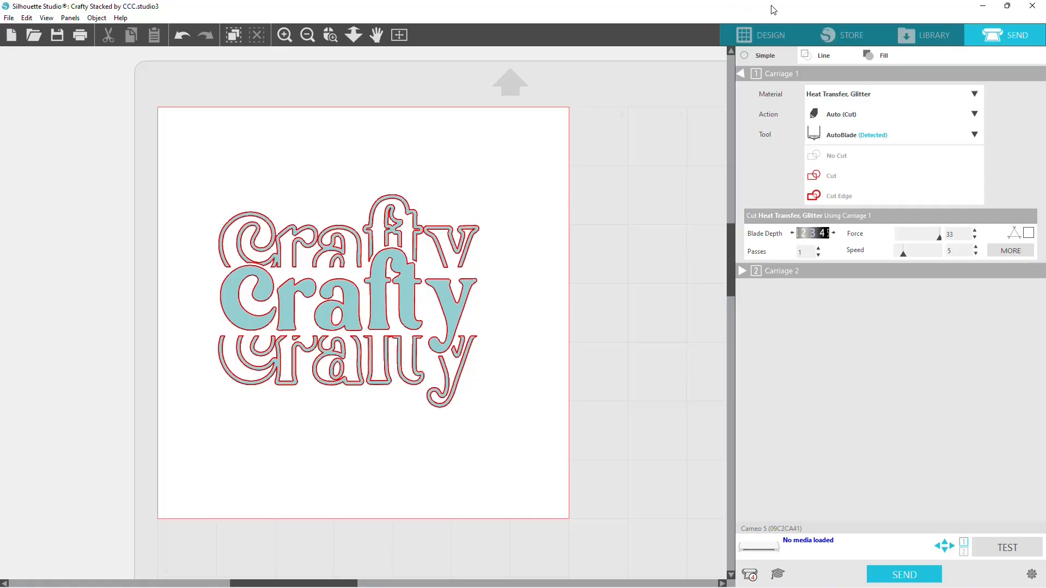
{"action": "left_click", "coordinate": [773, 35]}
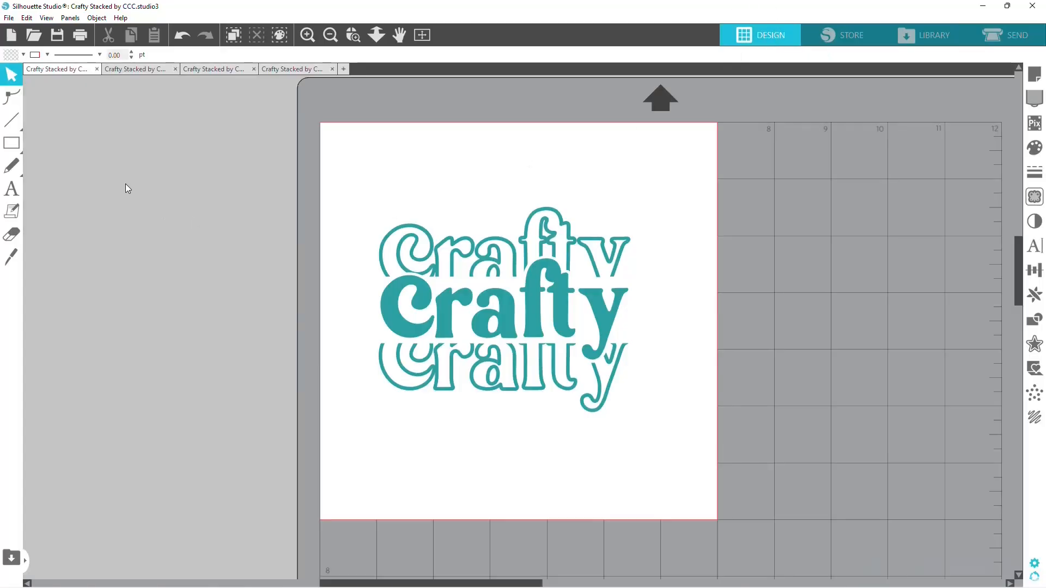
Switch to the JPG version of the Crafty design and move its image off the mat into the empty area beside it
{"action": "left_click", "coordinate": [127, 71]}
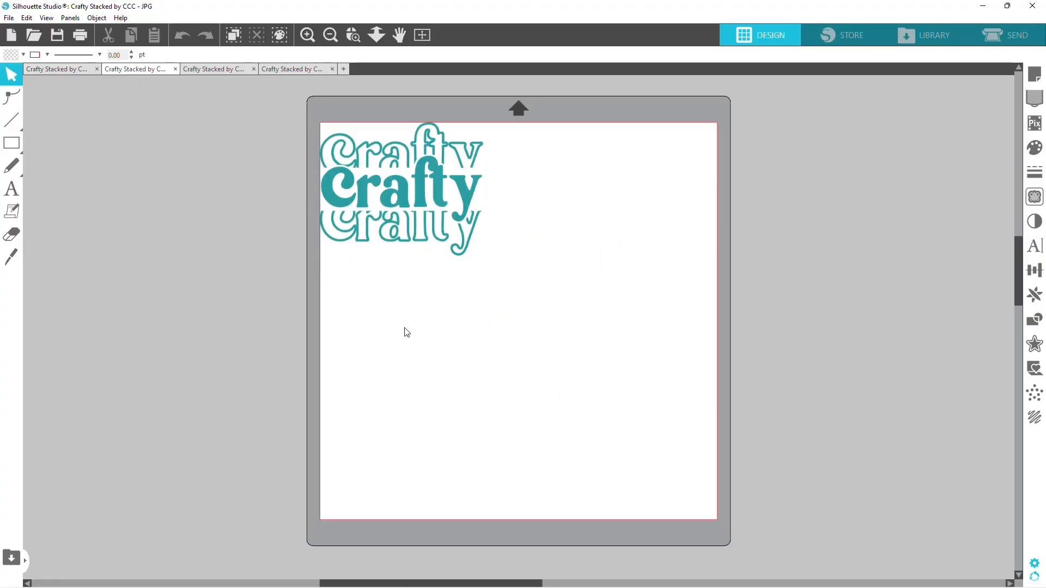
{"action": "left_click_drag", "start_coordinate": [379, 187], "coordinate": [187, 301]}
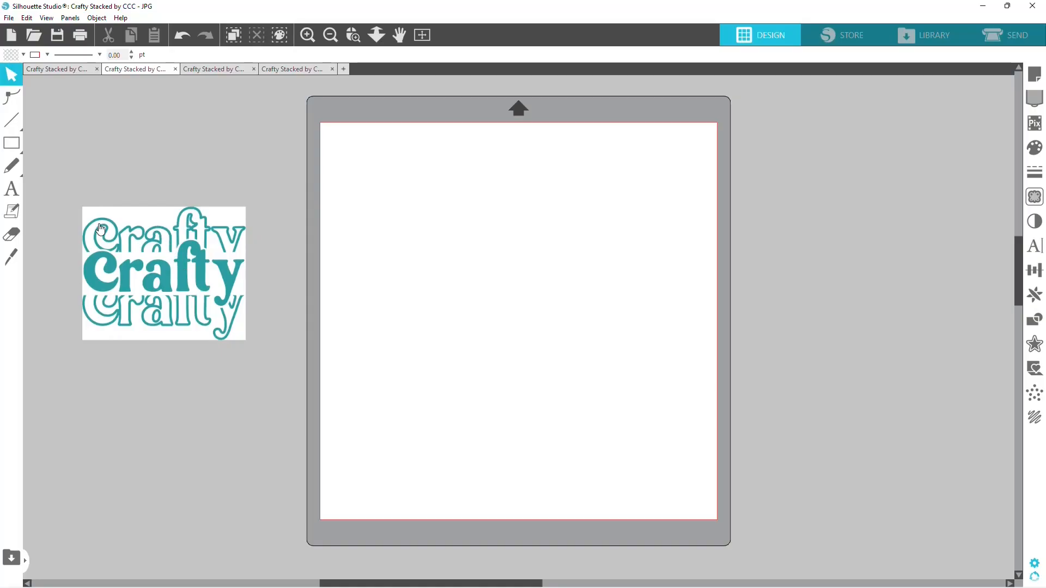
{"action": "left_click", "coordinate": [185, 296]}
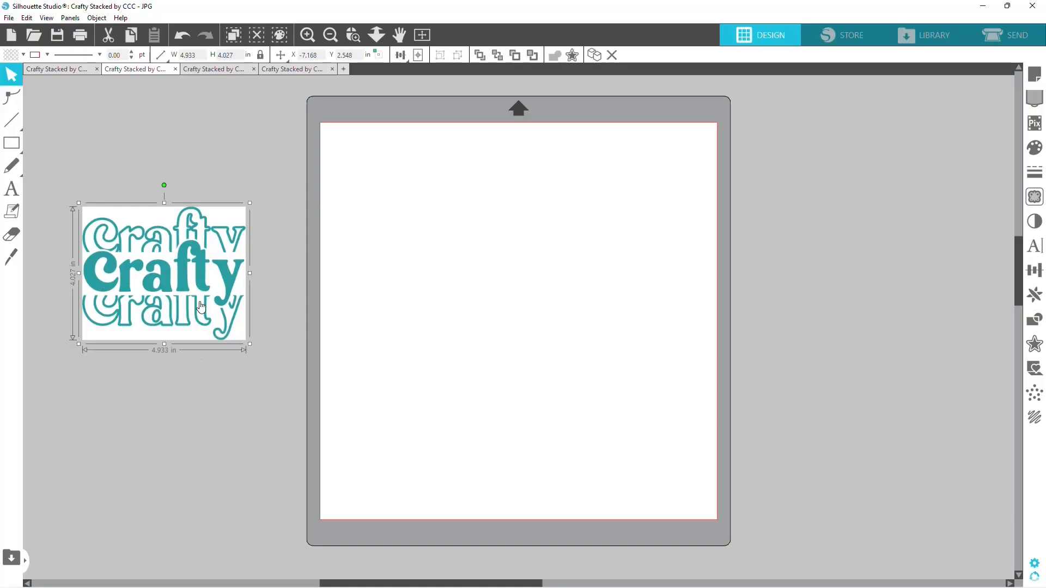
Place the JPG image on the mat in the send view and set its cut type to Cut
{"action": "left_click", "coordinate": [1016, 43]}
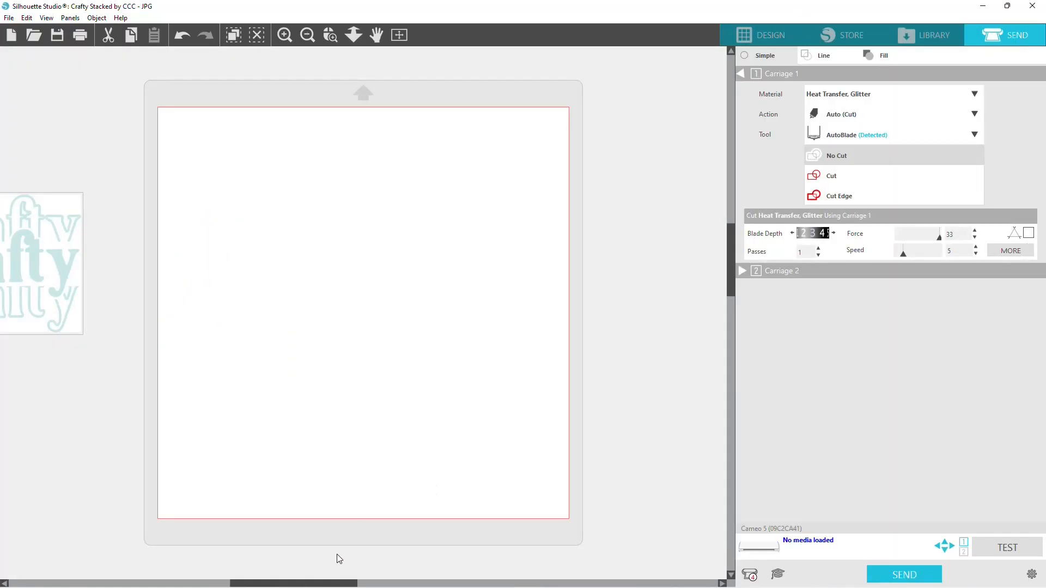
{"action": "left_click_drag", "start_coordinate": [26, 255], "coordinate": [365, 262]}
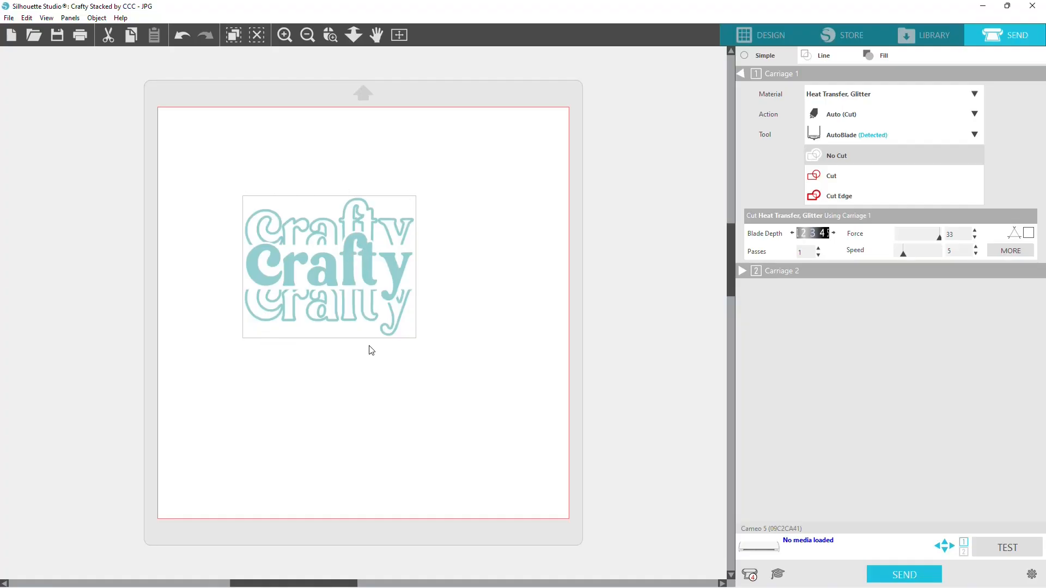
{"action": "left_click", "coordinate": [848, 182]}
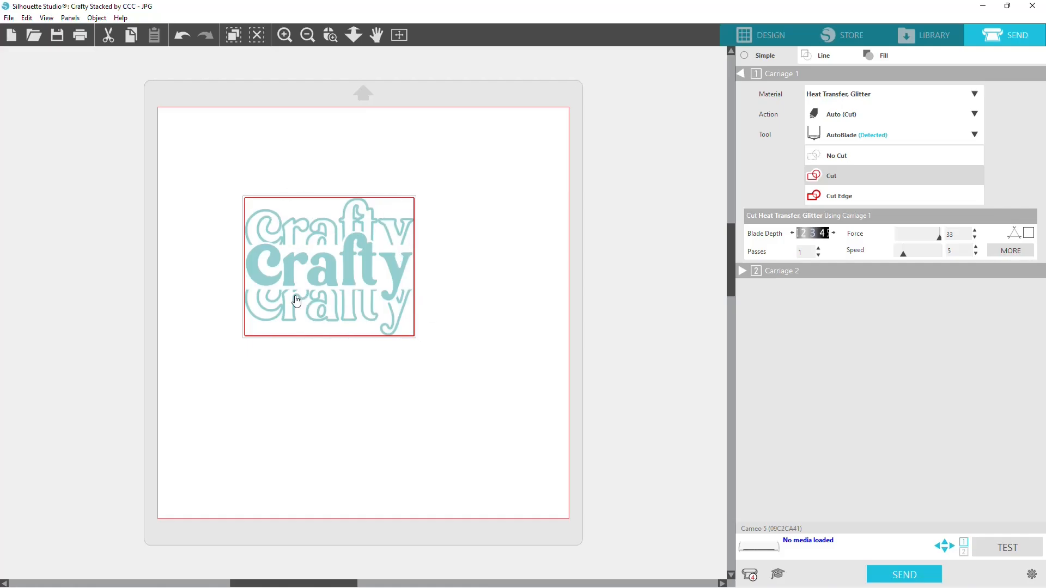
{"action": "left_click", "coordinate": [760, 36]}
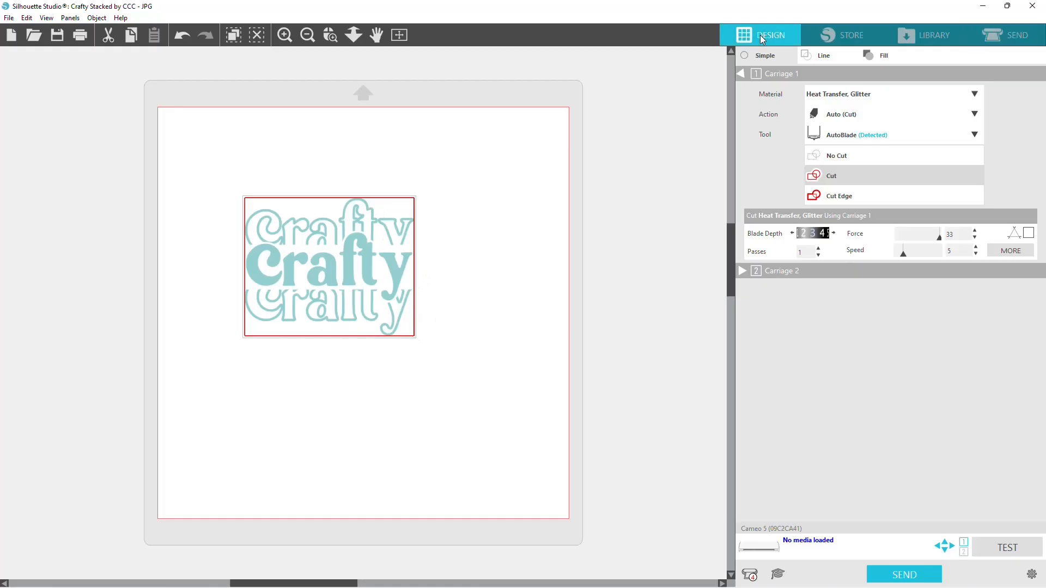
Move the JPG image off the mat in the design view and enlarge it to about 13.16 by 10.75 in
{"action": "left_click_drag", "start_coordinate": [516, 276], "coordinate": [194, 249]}
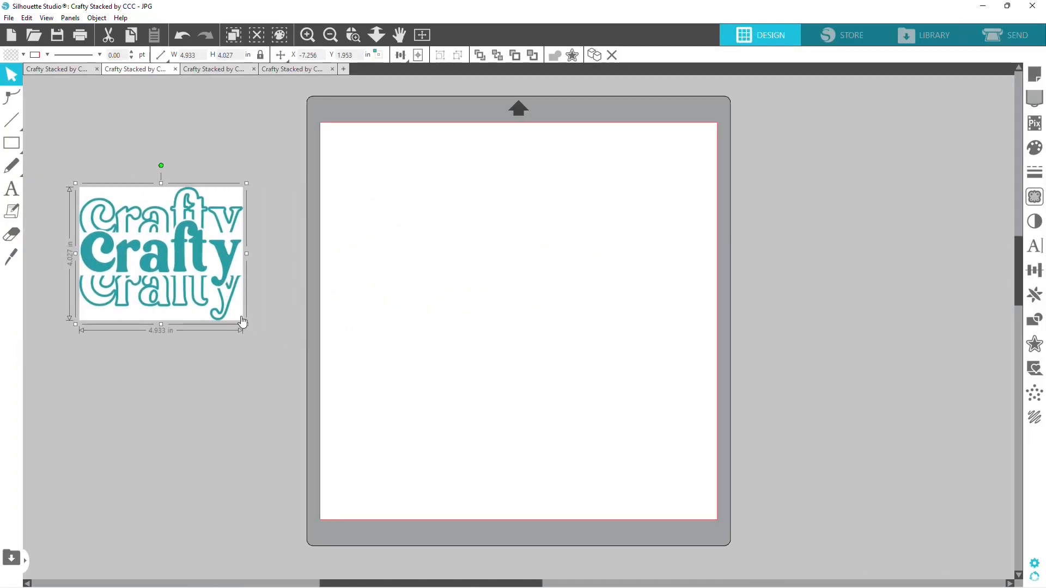
{"action": "left_click_drag", "start_coordinate": [452, 584], "coordinate": [315, 583]}
{"action": "left_click_drag", "start_coordinate": [394, 330], "coordinate": [78, 502]}
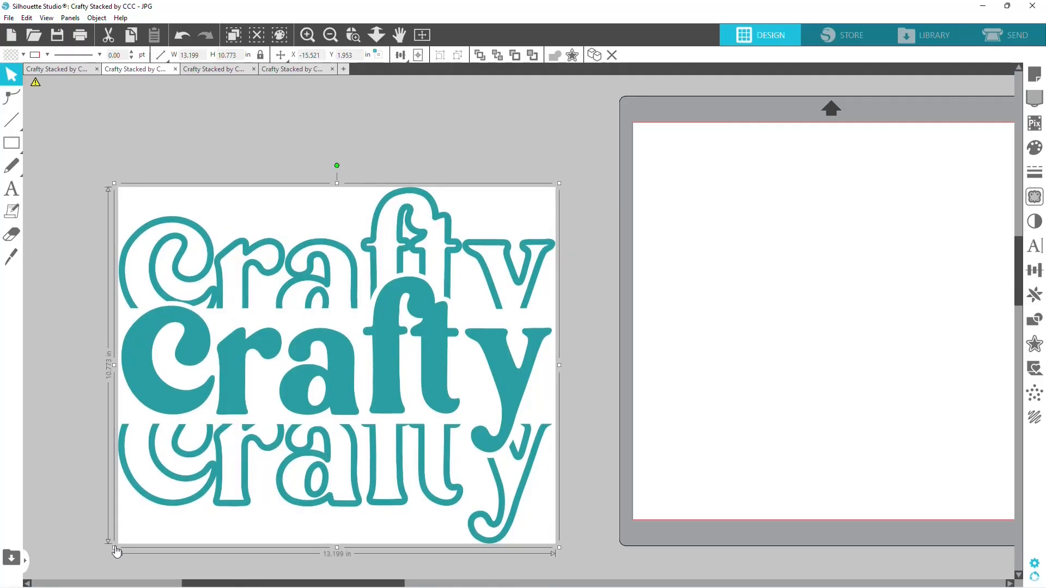
{"action": "left_click_drag", "start_coordinate": [113, 547], "coordinate": [63, 484]}
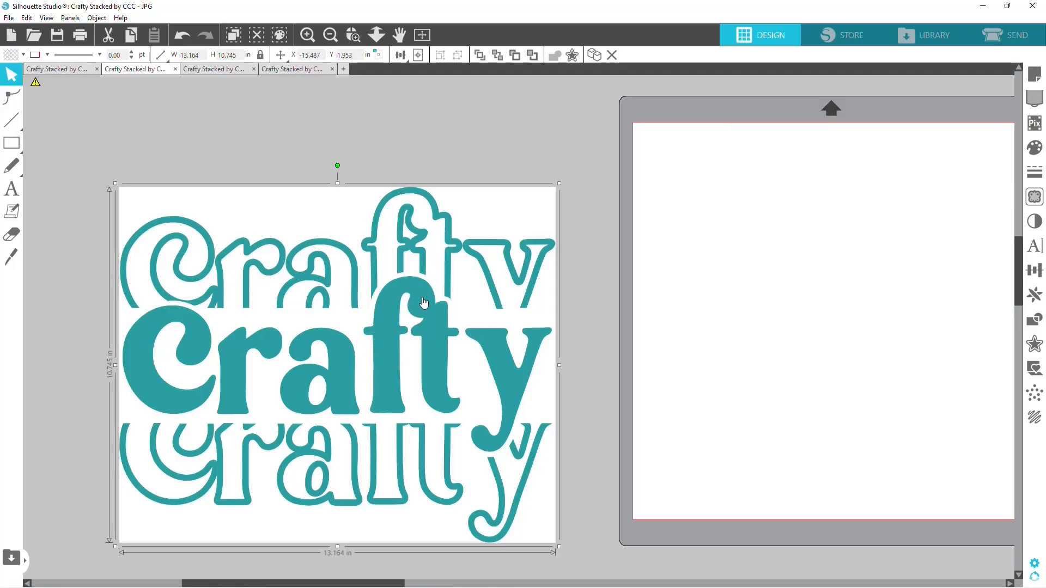
{"action": "left_click_drag", "start_coordinate": [422, 296], "coordinate": [391, 222]}
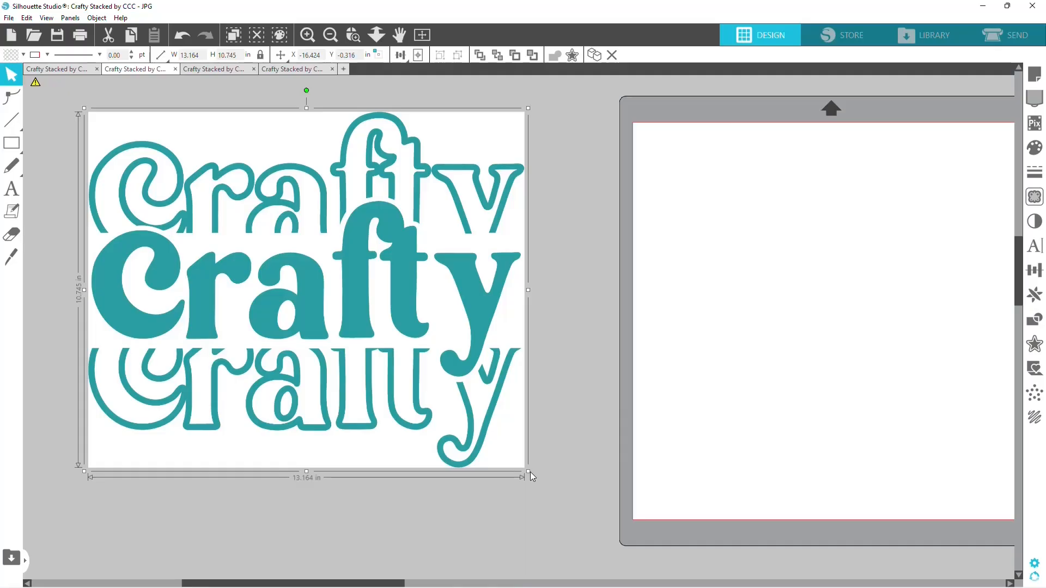
Enlarge the JPG image further to about 34.74 by 28.35 in to inspect its edge quality
{"action": "left_click_drag", "start_coordinate": [529, 472], "coordinate": [685, 564]}
{"action": "scroll", "coordinate": [684, 560], "scroll_direction": "up", "scroll_amount": 5}
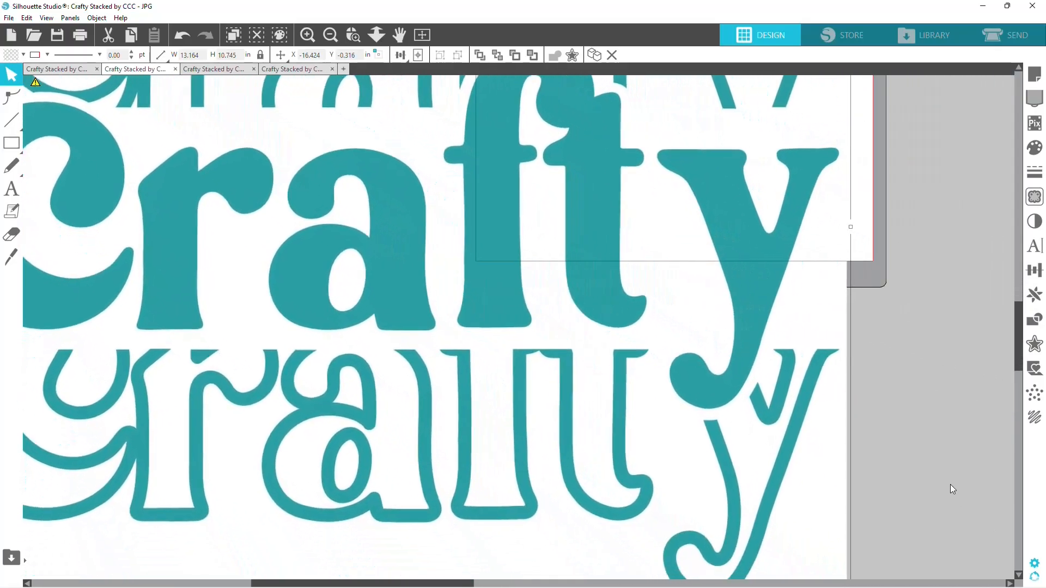
{"action": "left_click_drag", "start_coordinate": [950, 484], "coordinate": [1040, 557]}
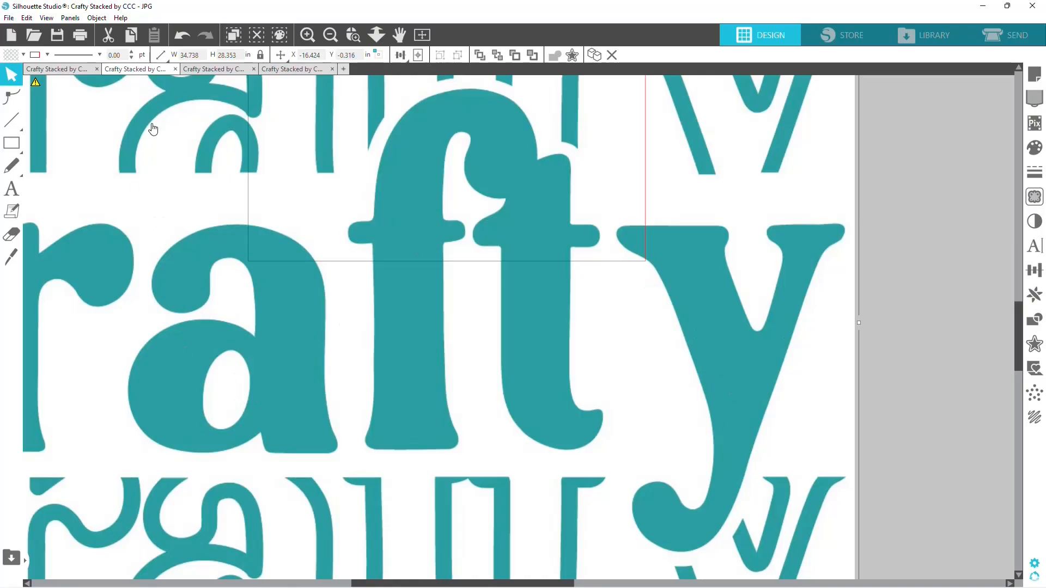
Switch to the DXF version of the Crafty design and select all of its outline pieces
{"action": "left_click", "coordinate": [199, 71]}
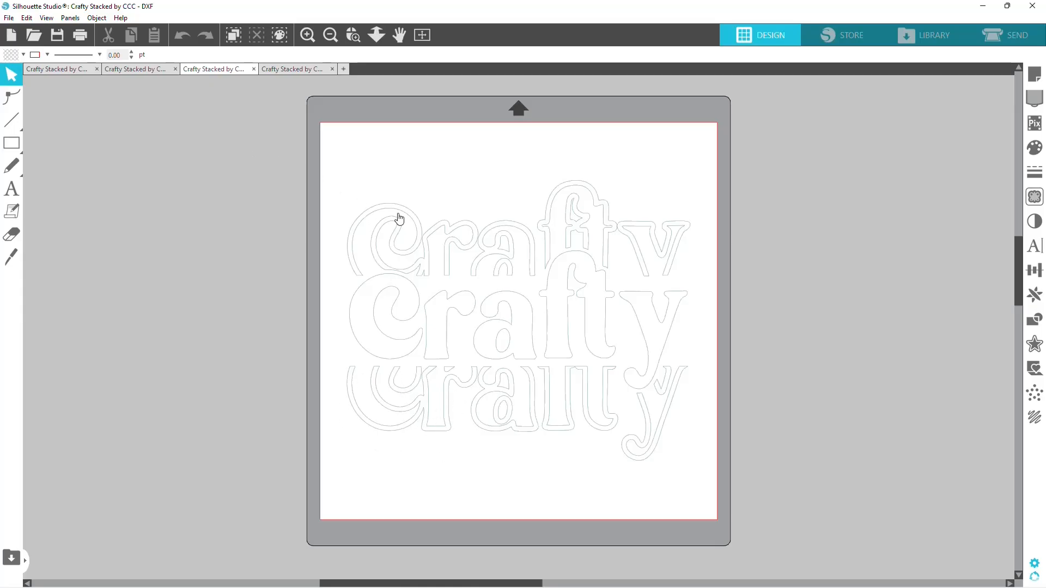
{"action": "left_click_drag", "start_coordinate": [335, 173], "coordinate": [710, 498]}
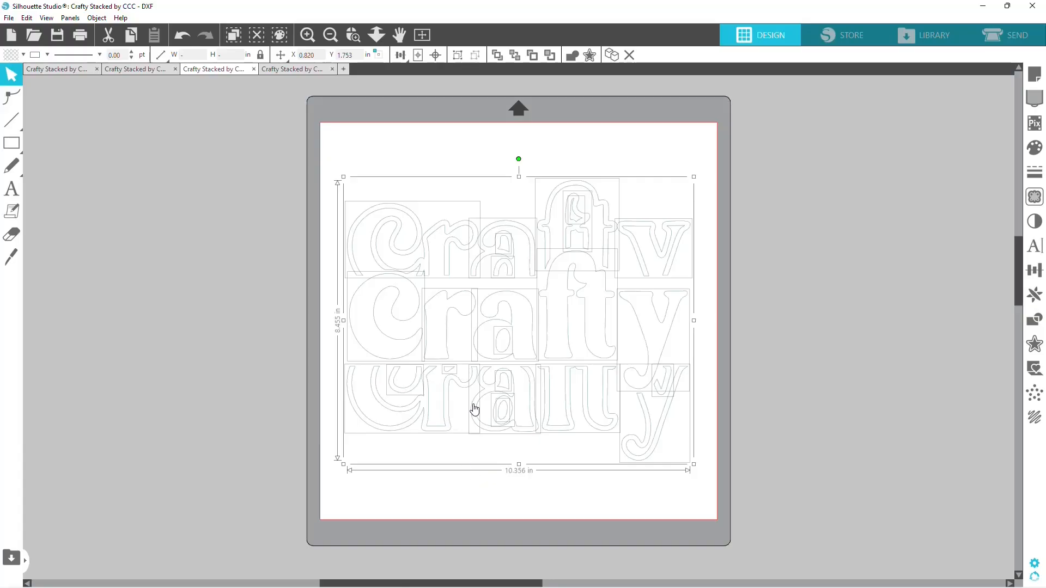
Make the selected DXF outlines a compound path and move the combined design off the mat
{"action": "right_click", "coordinate": [490, 400]}
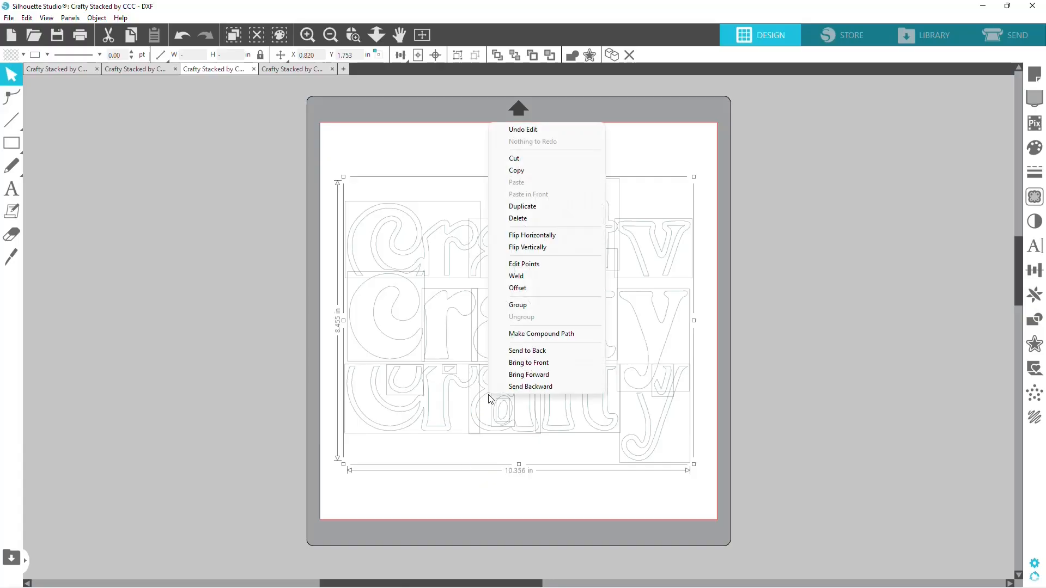
{"action": "left_click", "coordinate": [537, 334]}
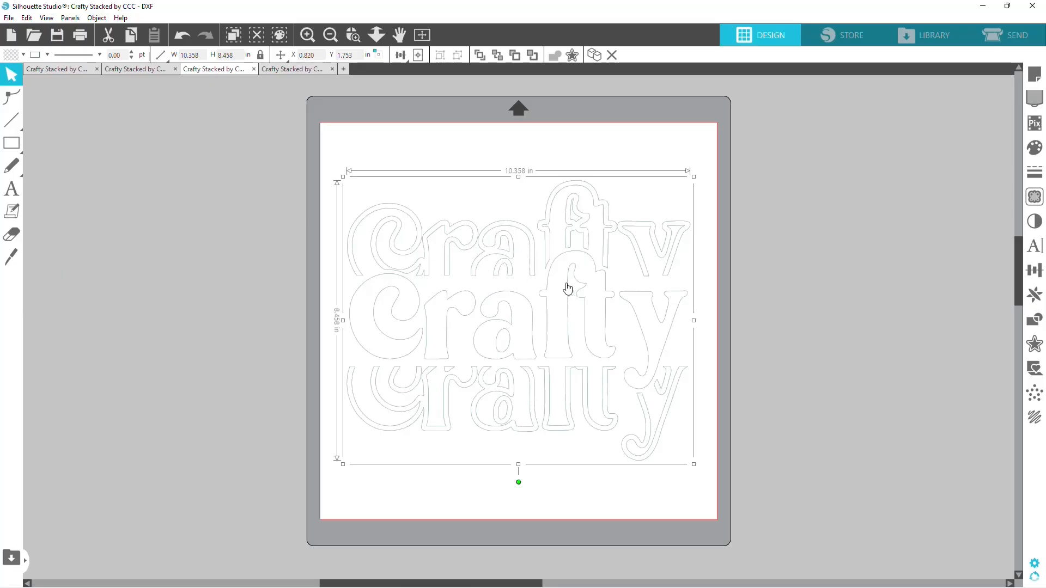
{"action": "left_click_drag", "start_coordinate": [567, 288], "coordinate": [176, 260]}
{"action": "left_click_drag", "start_coordinate": [496, 583], "coordinate": [370, 581]}
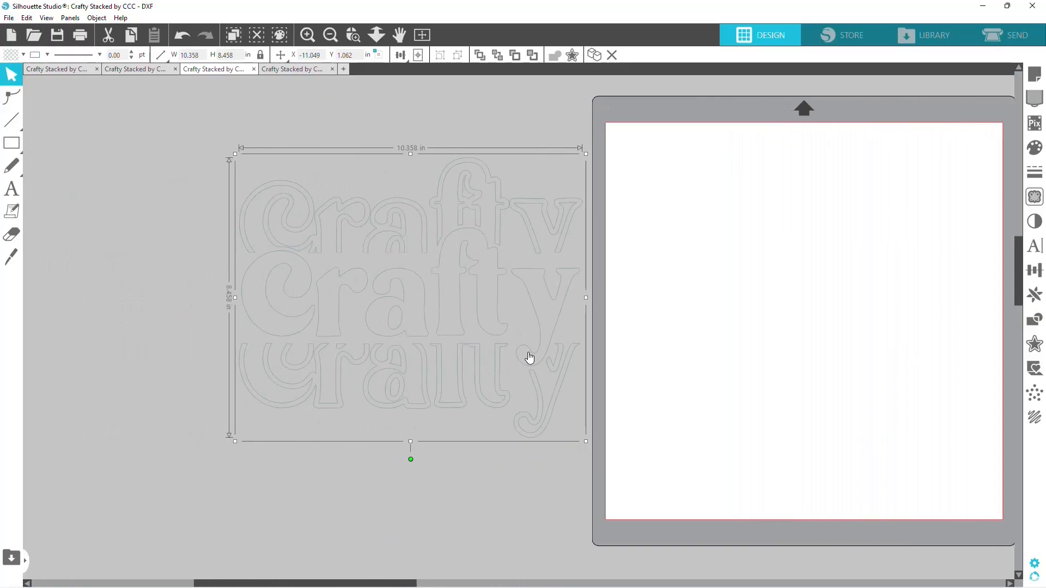
{"action": "left_click_drag", "start_coordinate": [497, 319], "coordinate": [455, 315]}
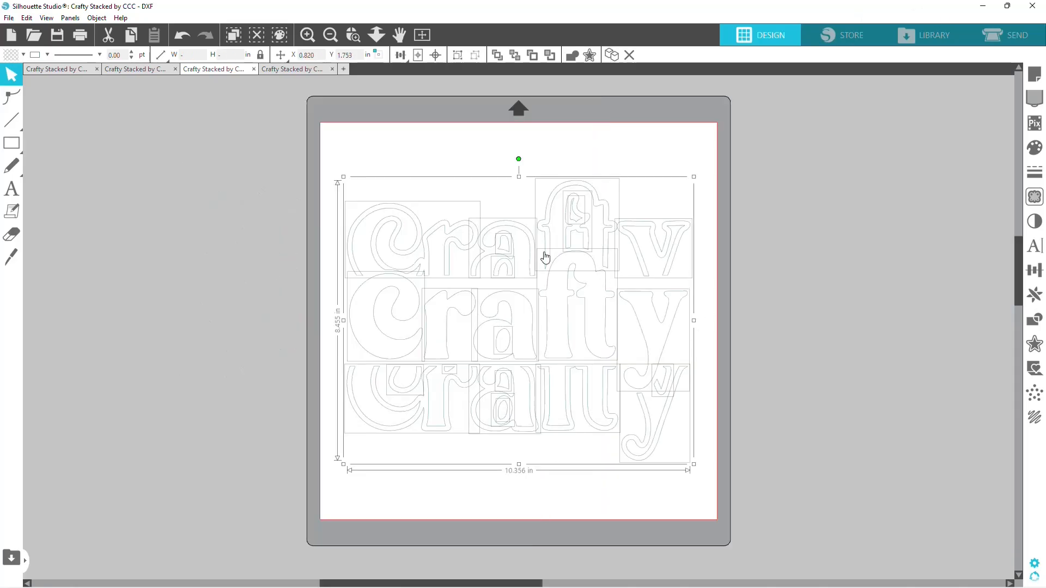
Review the DXF design's cut lines in the send view, then deselect the outlines in the design view
{"action": "left_click", "coordinate": [1005, 35]}
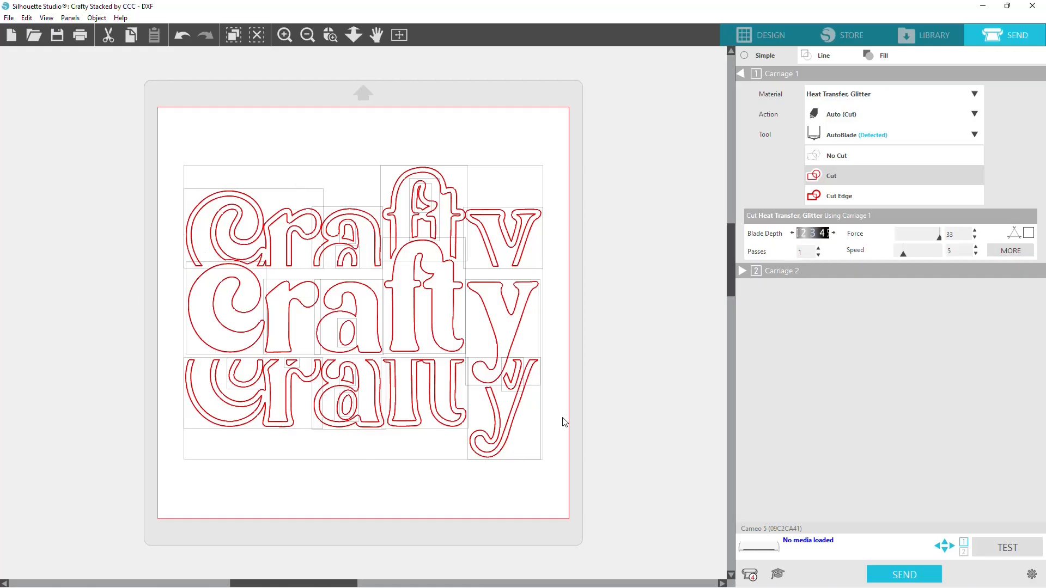
{"action": "left_click", "coordinate": [769, 35]}
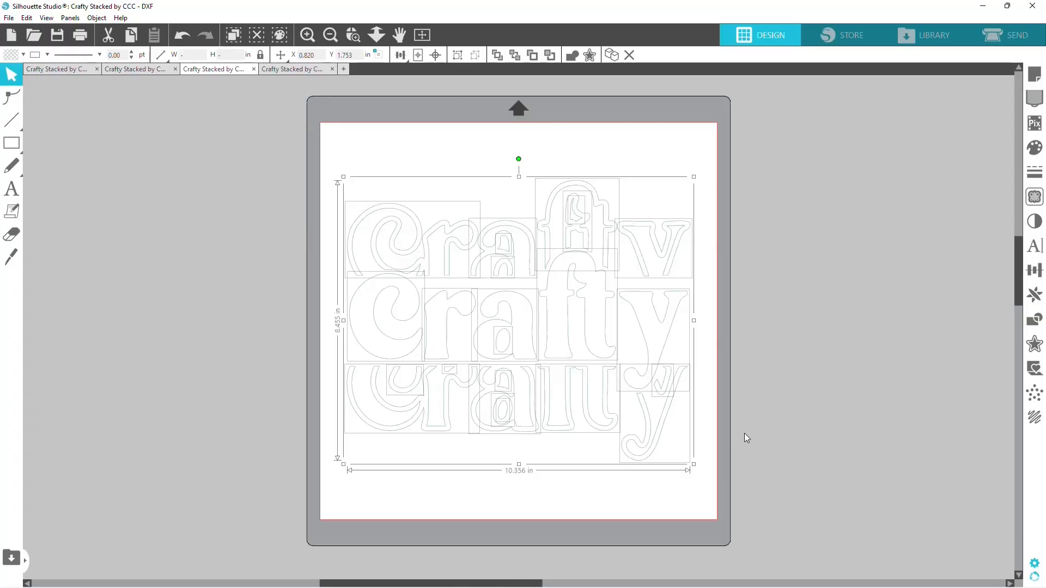
{"action": "left_click", "coordinate": [217, 206]}
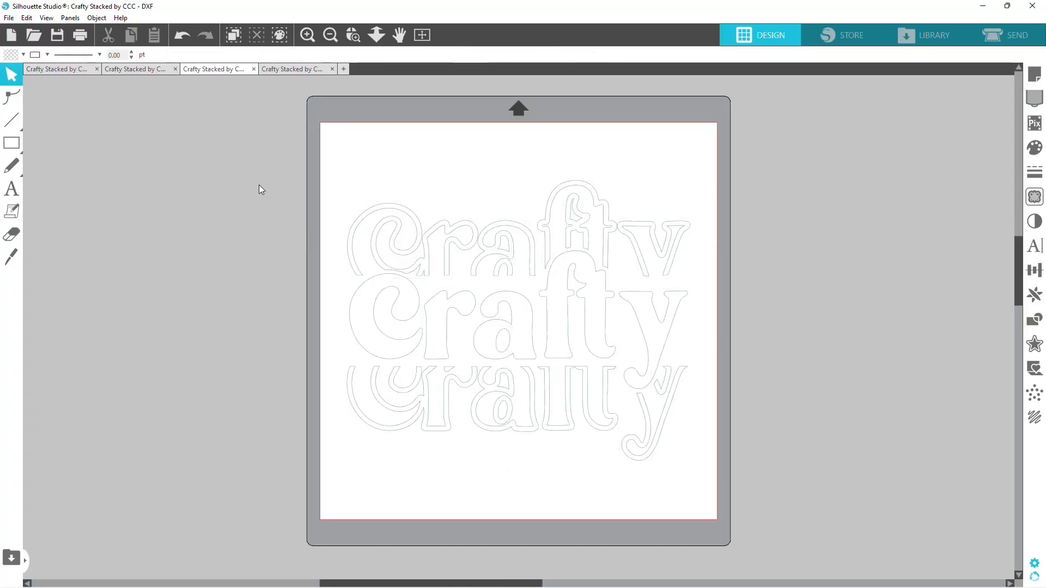
Move the image in the PNG version off the mat and enlarge it to about 28.1 in square
{"action": "left_click", "coordinate": [299, 68]}
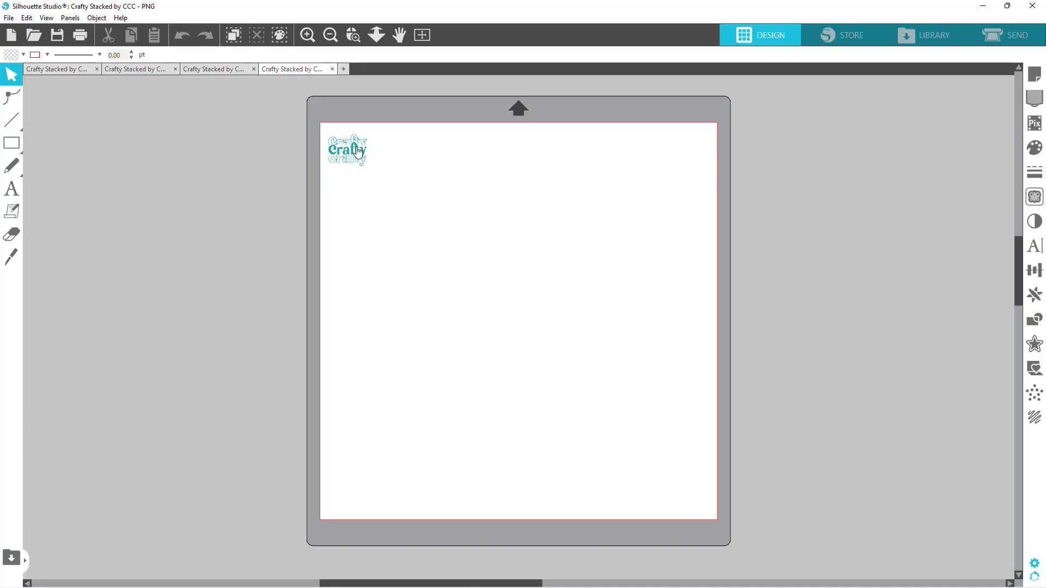
{"action": "left_click_drag", "start_coordinate": [355, 147], "coordinate": [243, 171]}
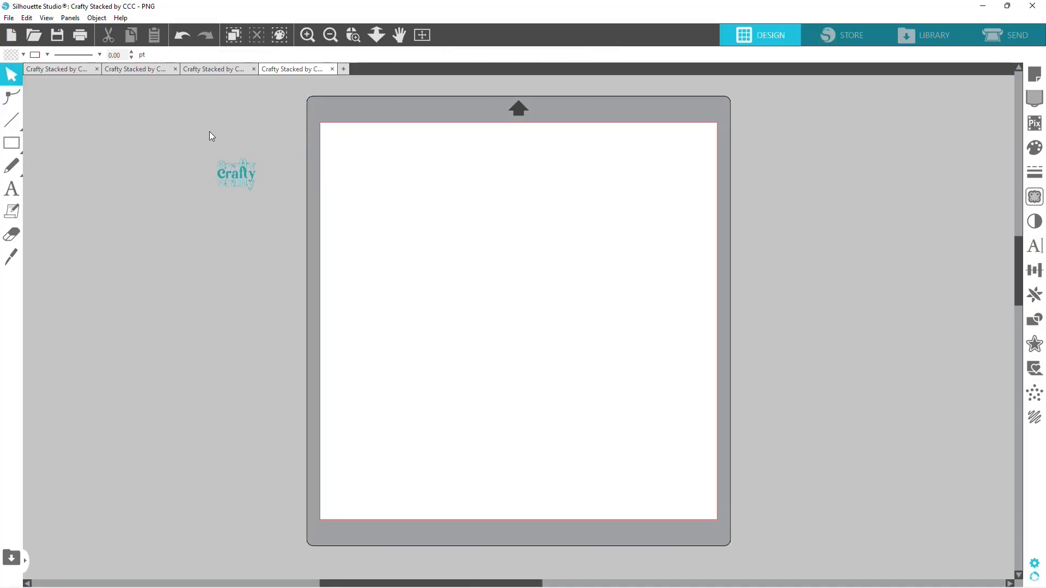
{"action": "left_click", "coordinate": [245, 175]}
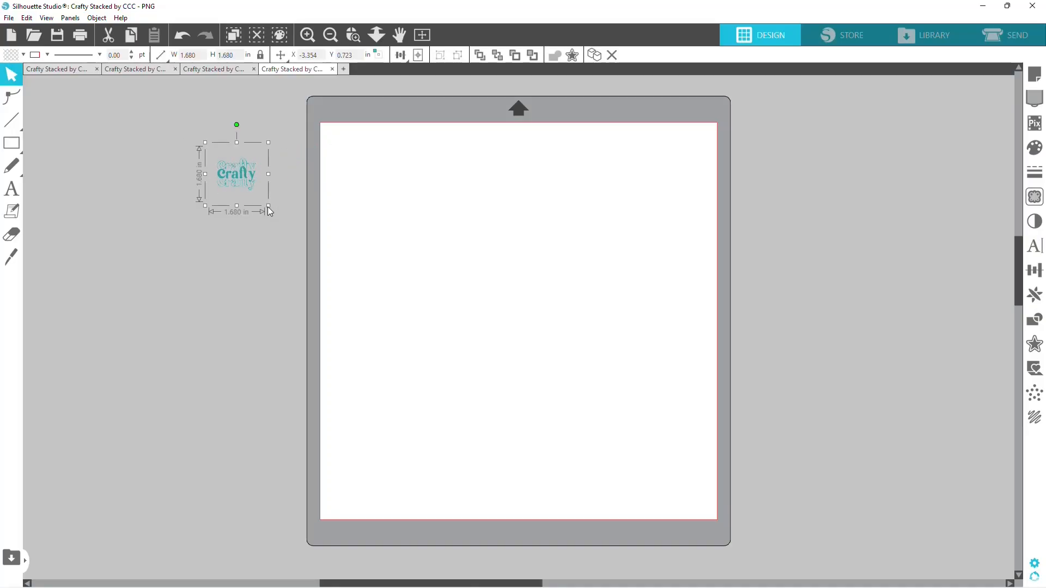
{"action": "left_click_drag", "start_coordinate": [268, 207], "coordinate": [968, 546]}
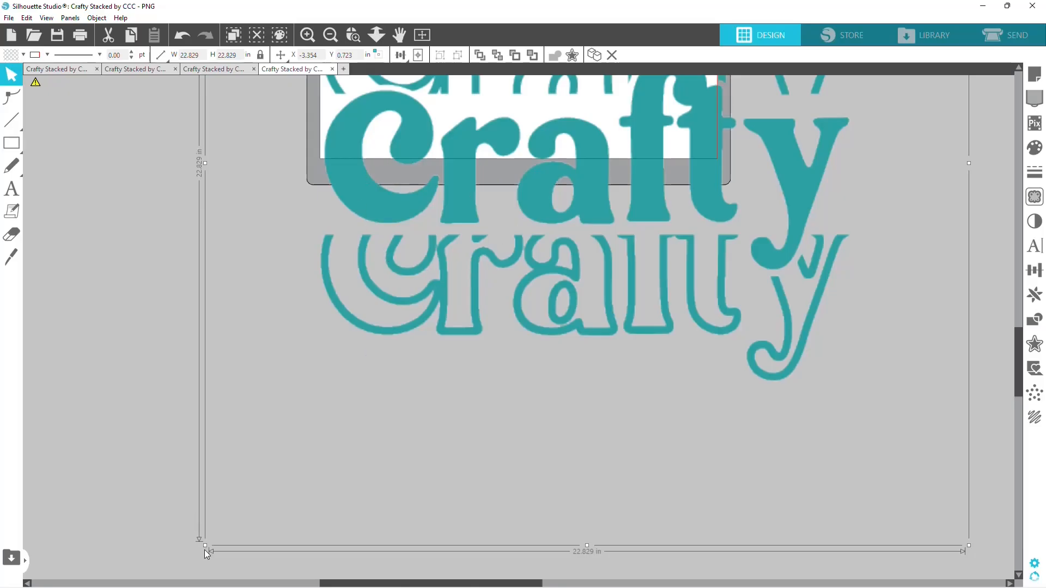
{"action": "left_click_drag", "start_coordinate": [208, 550], "coordinate": [105, 526]}
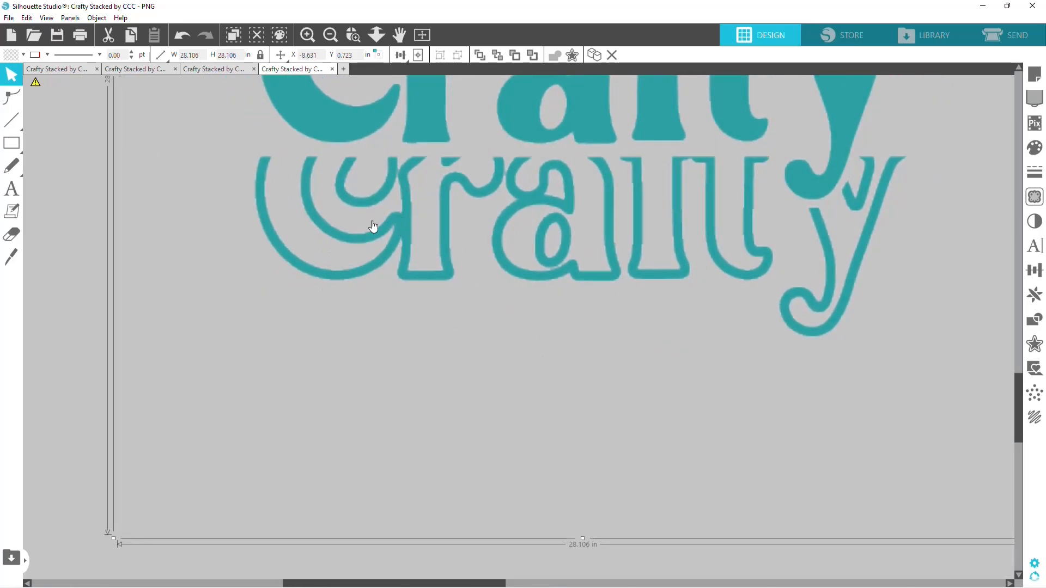
Examine the cut lines around the PNG image in the send view while shifting the image over the mat edges
{"action": "left_click", "coordinate": [1017, 37]}
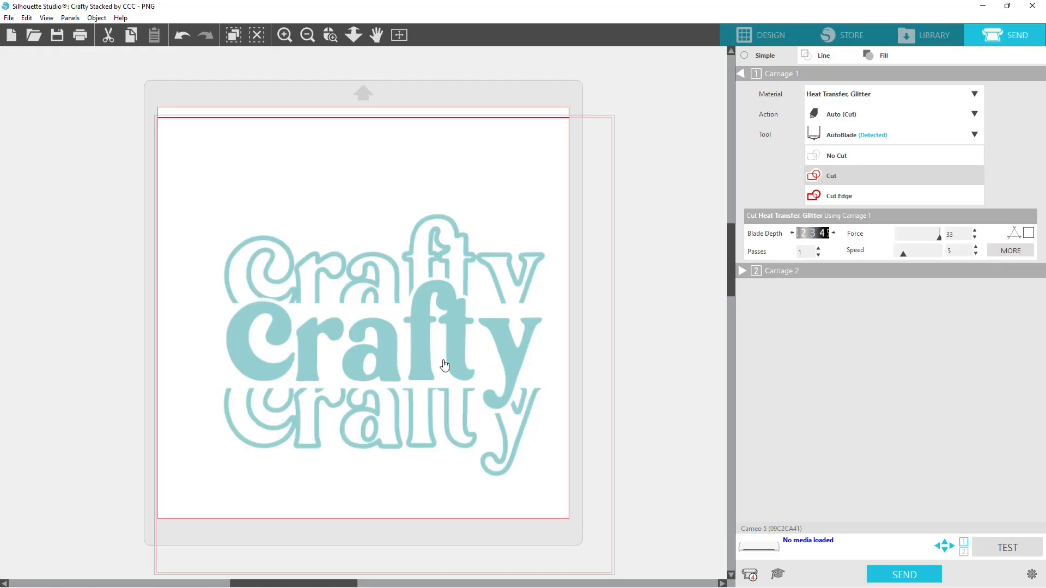
{"action": "left_click_drag", "start_coordinate": [453, 368], "coordinate": [423, 307]}
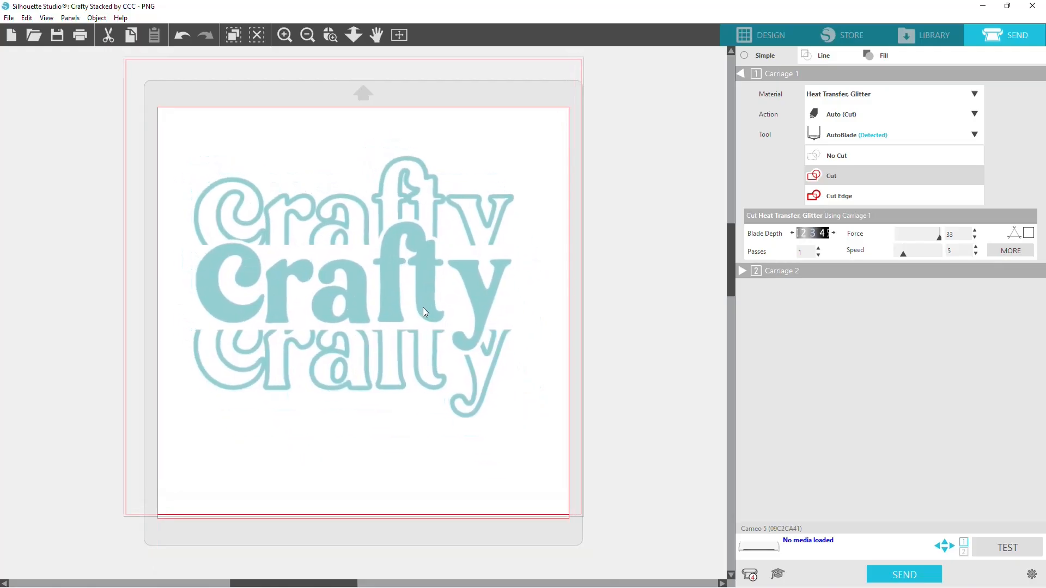
{"action": "left_click_drag", "start_coordinate": [399, 240], "coordinate": [463, 308]}
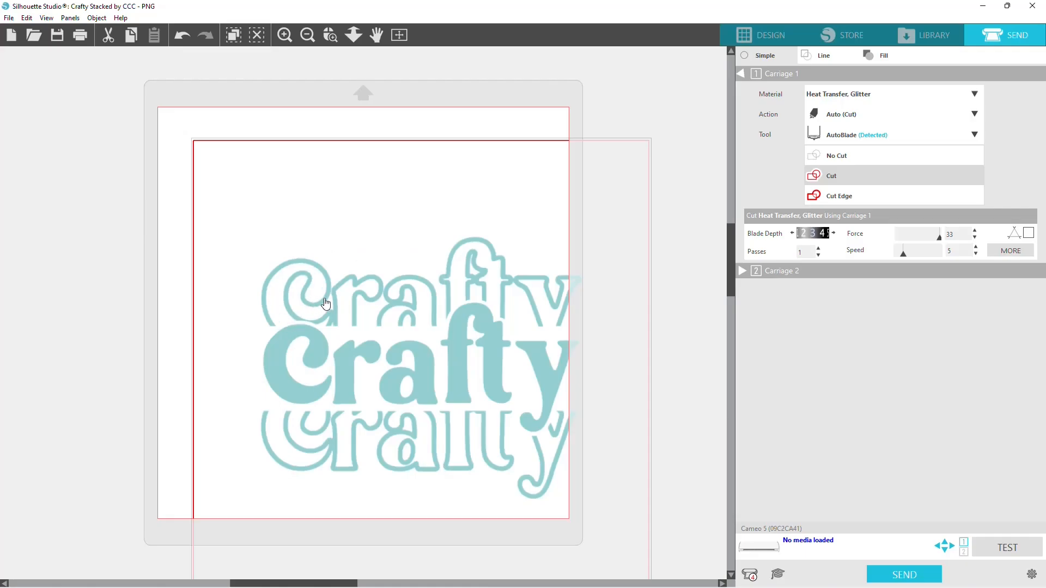
{"action": "left_click_drag", "start_coordinate": [269, 301], "coordinate": [273, 330]}
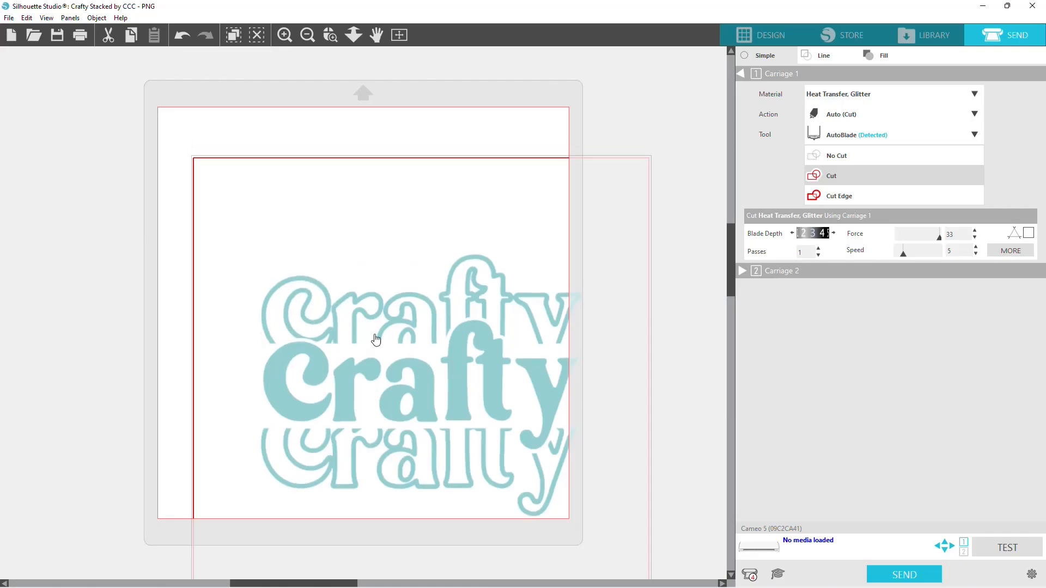
Return to the design view and reposition the PNG image so the Crafty lettering lies fully within the mat
{"action": "left_click", "coordinate": [748, 41]}
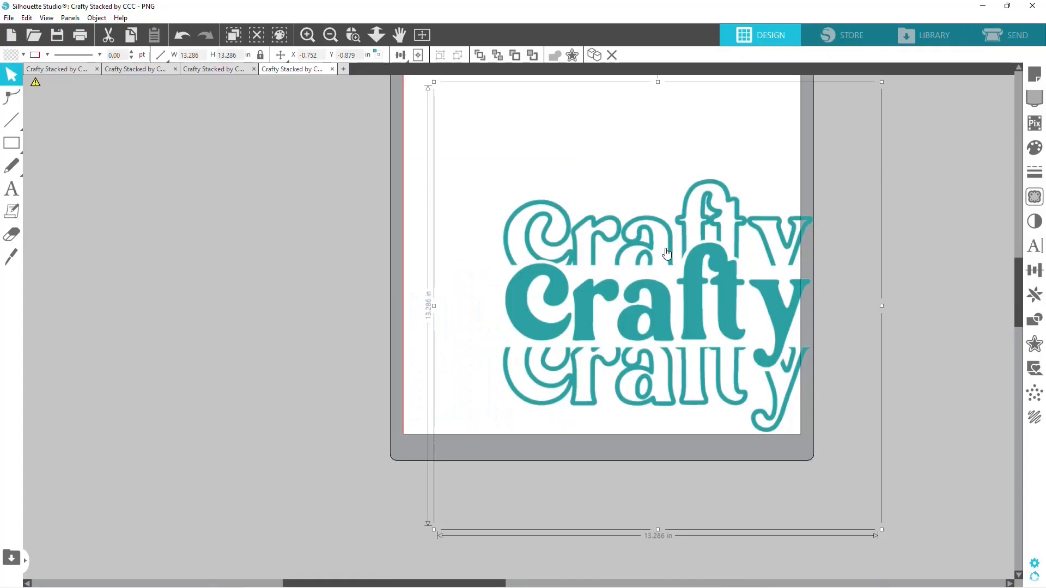
{"action": "left_click_drag", "start_coordinate": [663, 248], "coordinate": [599, 191]}
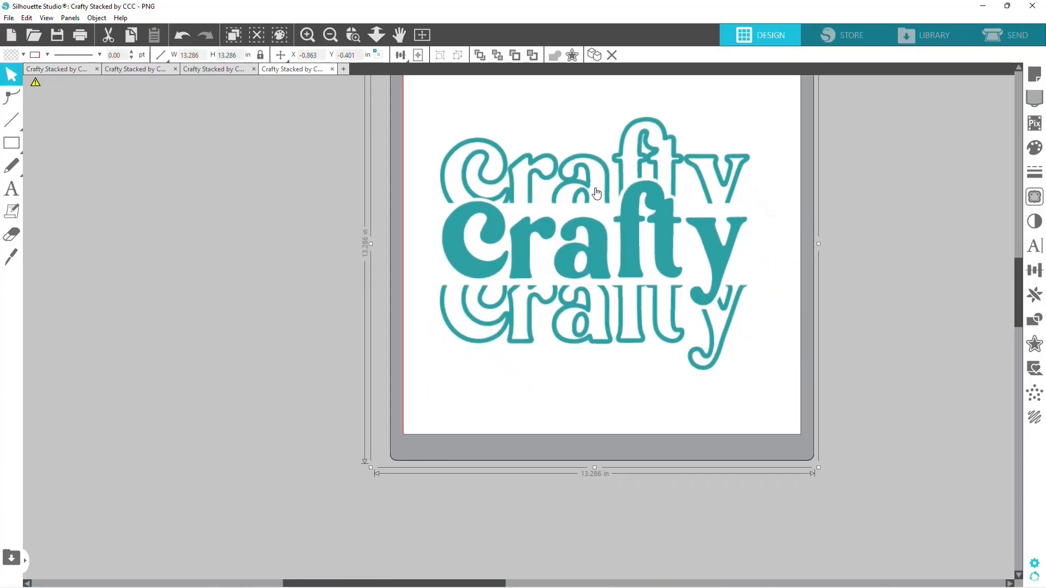